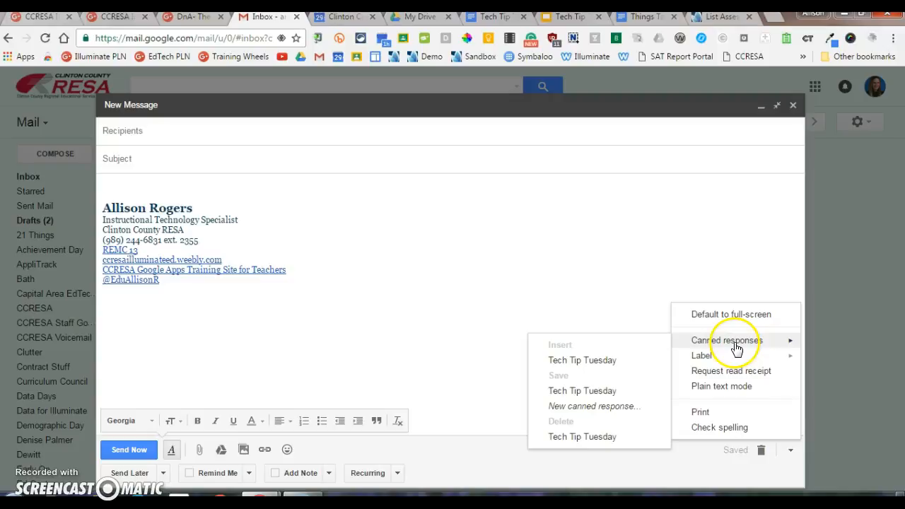
Insert the saved Tech Tip Tuesday canned response into the new message
{"action": "left_click", "coordinate": [582, 360]}
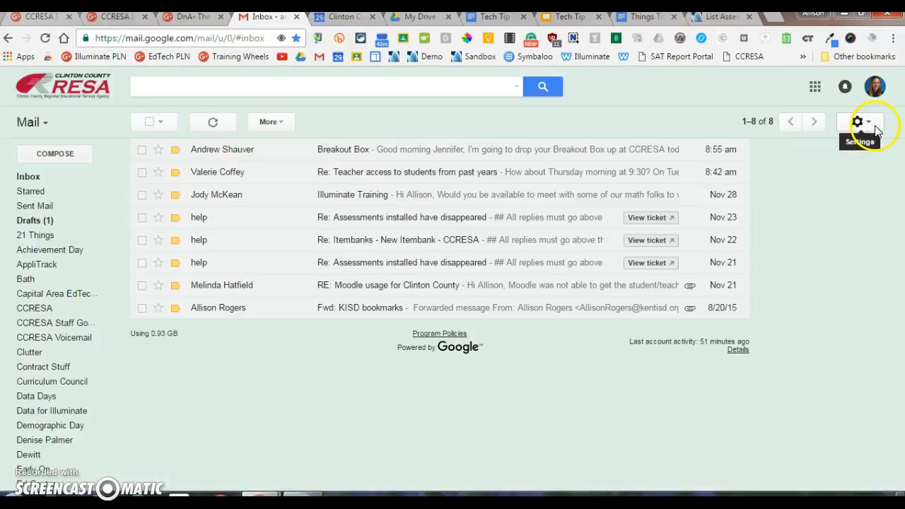
Go to the Labs section of the mail settings and search the labs for "canned responses"
{"action": "left_click", "coordinate": [874, 128]}
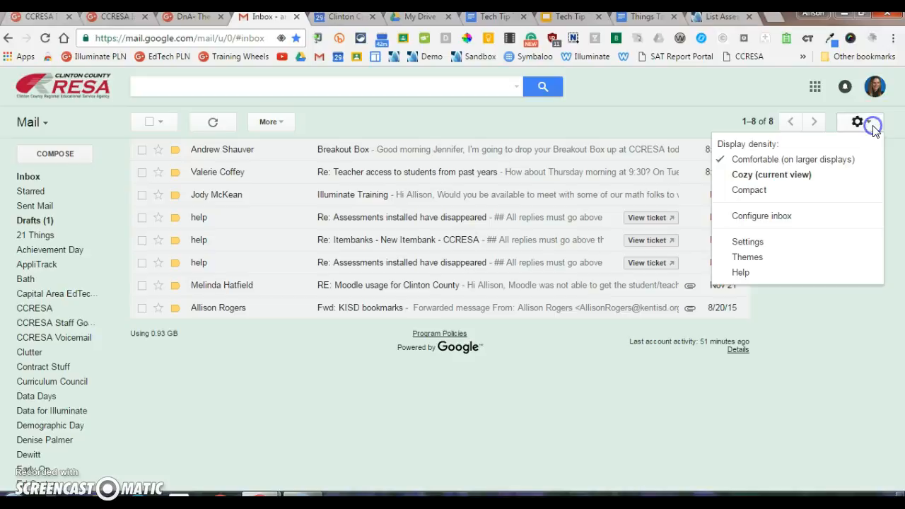
{"action": "left_click", "coordinate": [795, 242]}
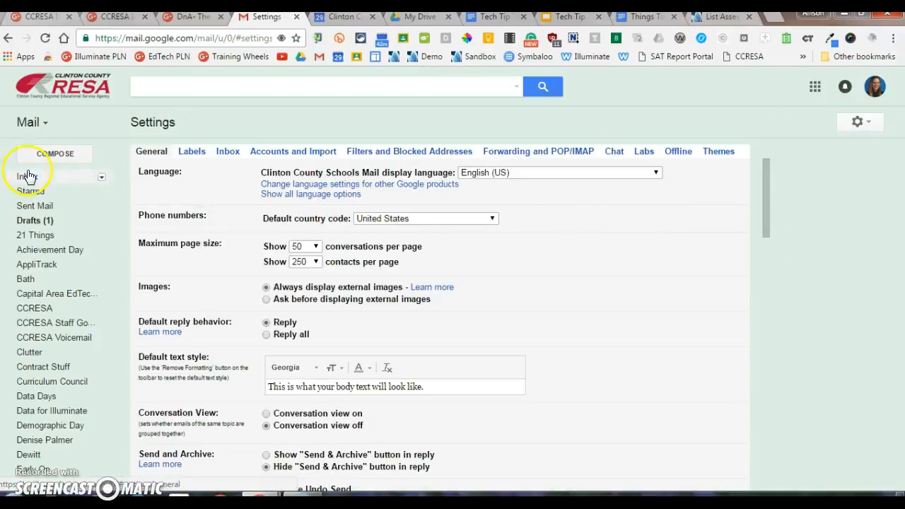
{"action": "left_click", "coordinate": [643, 156]}
{"action": "left_click", "coordinate": [261, 266]}
{"action": "type", "text": "canned responses"}
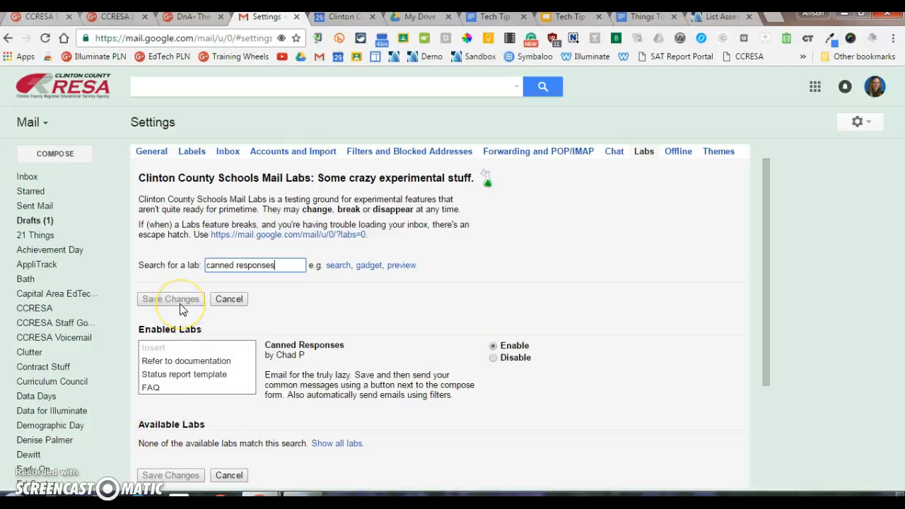
Start a new message, expand it to full screen, and view its canned response options
{"action": "left_click", "coordinate": [64, 160]}
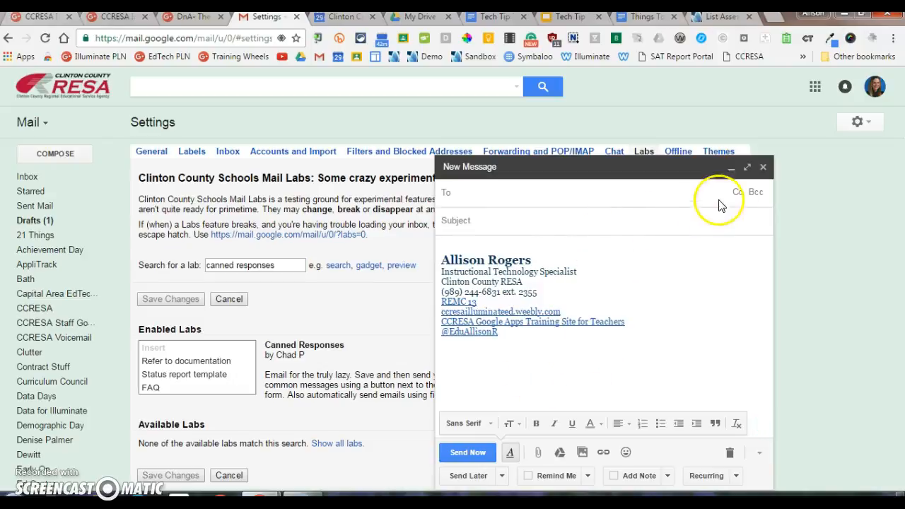
{"action": "left_click", "coordinate": [748, 168]}
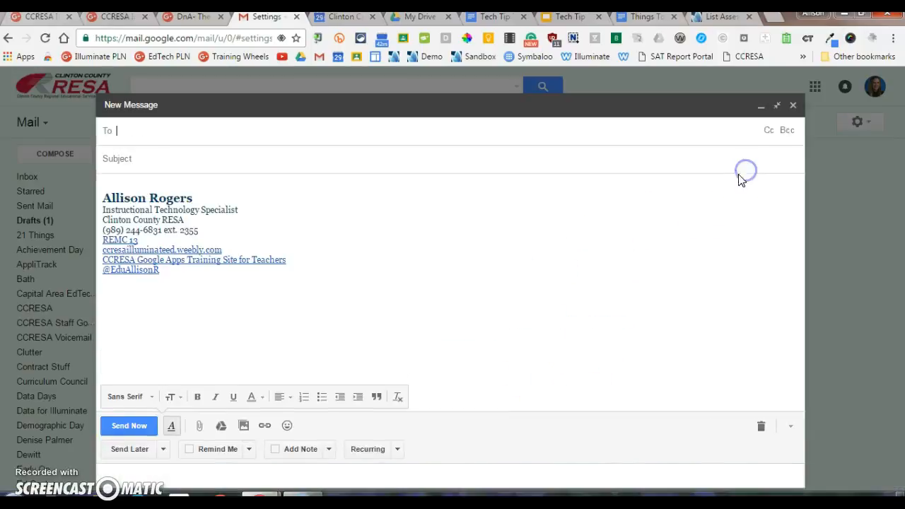
{"action": "left_click", "coordinate": [793, 431]}
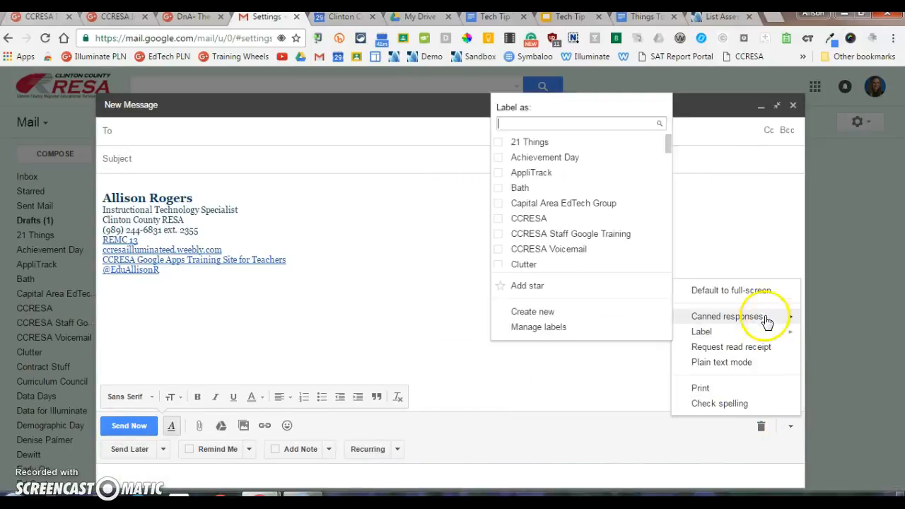
{"action": "mouse_move", "coordinate": [768, 322]}
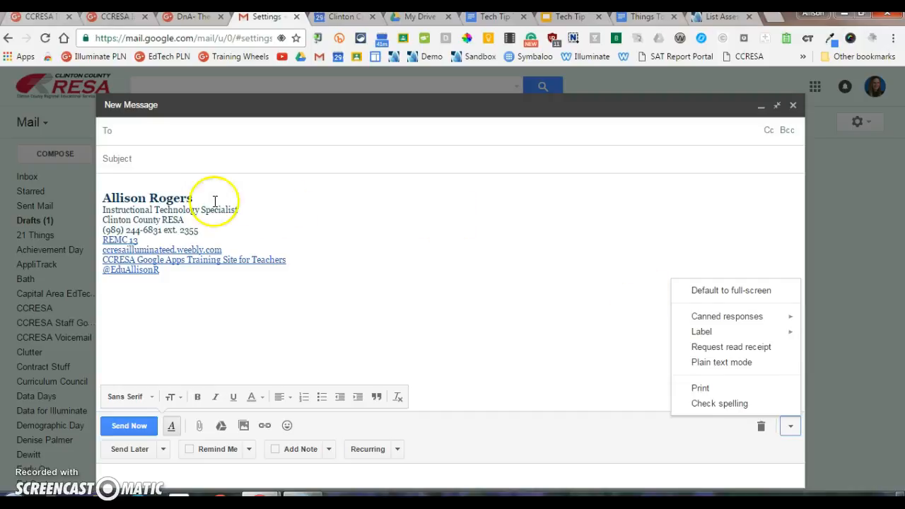
{"action": "left_click", "coordinate": [177, 186]}
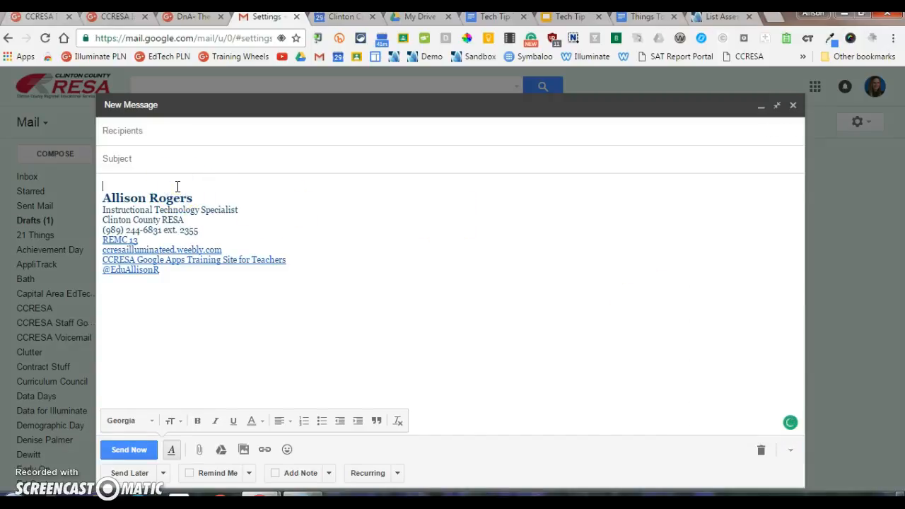
{"action": "left_click", "coordinate": [791, 450]}
{"action": "mouse_move", "coordinate": [751, 352]}
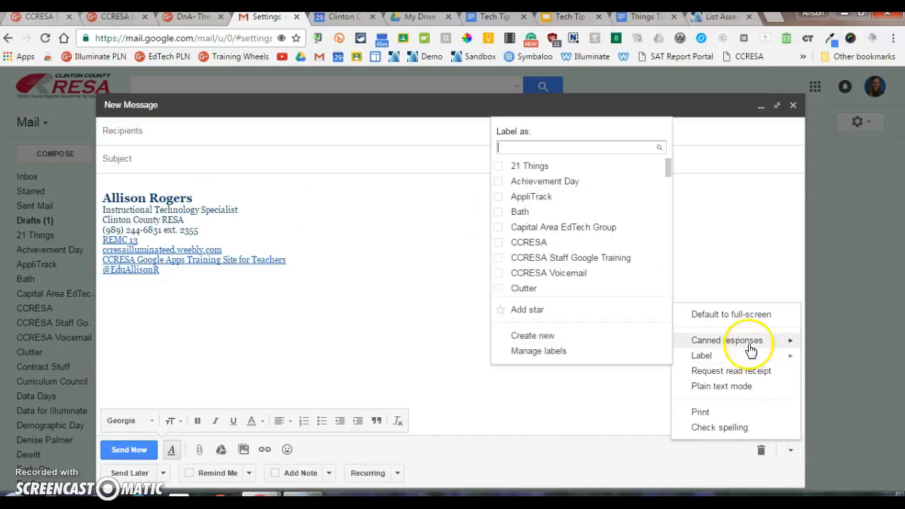
{"action": "mouse_move", "coordinate": [690, 344]}
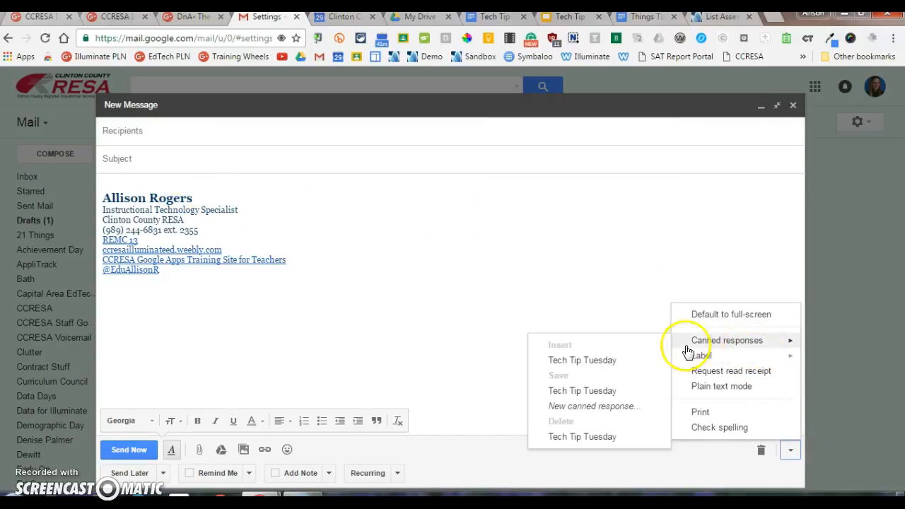
Write "Hello, This is my email to test out canned responses in Gmail. Thank you!" above the signature in the message body
{"action": "left_click", "coordinate": [189, 187]}
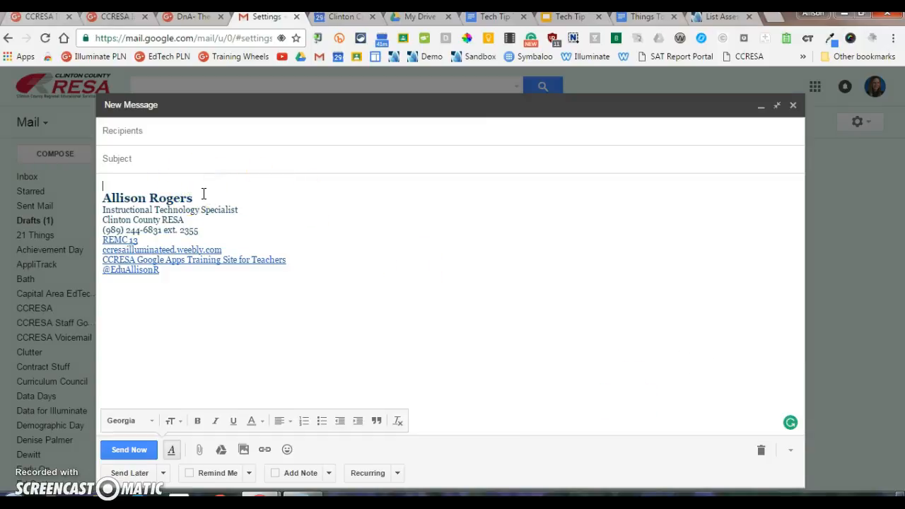
{"action": "key", "text": "Return"}
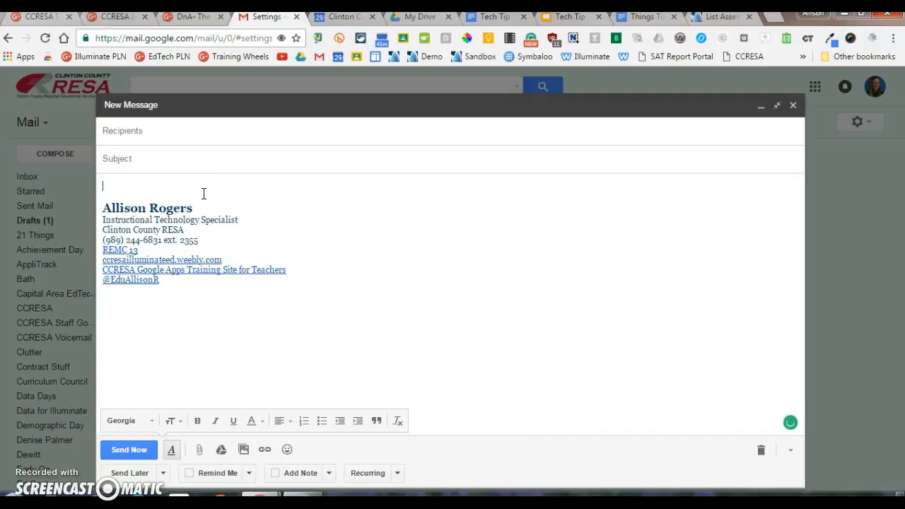
{"action": "type", "text": "Hello,  This is my email to test out canned responses in Gmail.  Thank you!"}
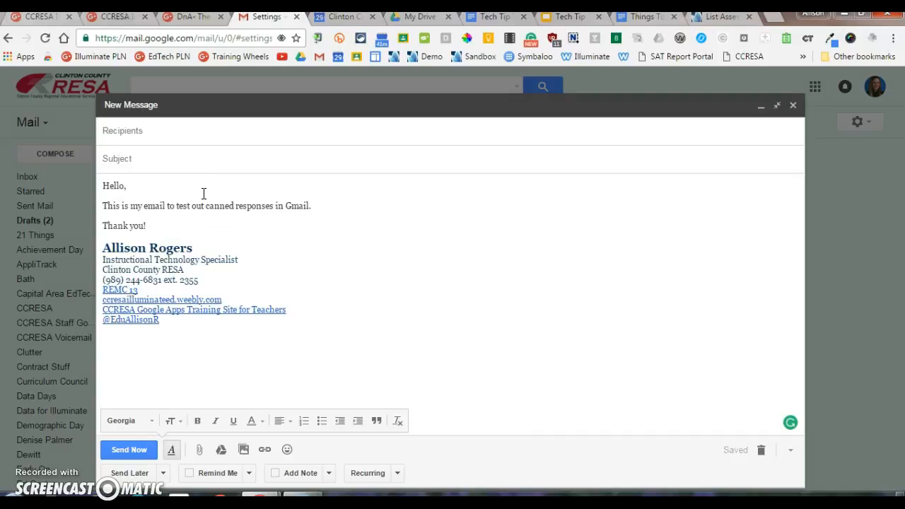
Save the message as a new canned response named "test" and discard the draft
{"action": "left_click", "coordinate": [791, 451]}
{"action": "mouse_move", "coordinate": [750, 342]}
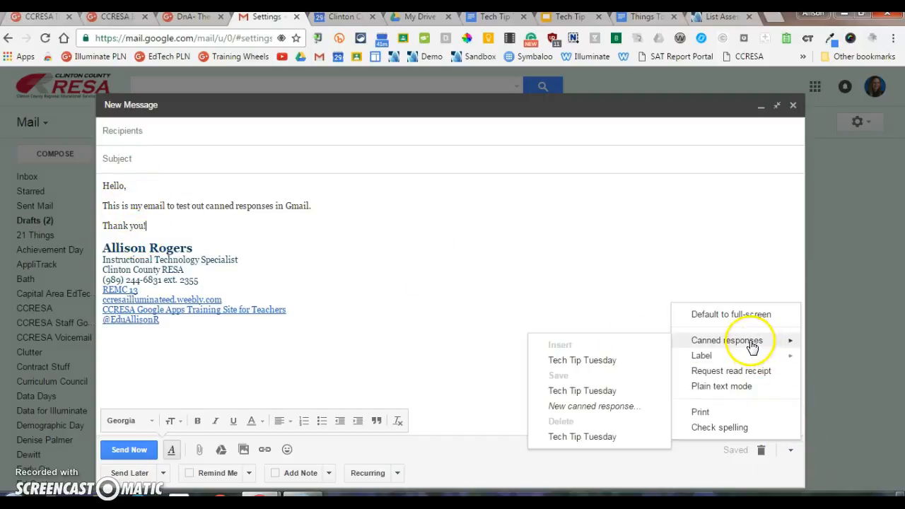
{"action": "left_click", "coordinate": [617, 410]}
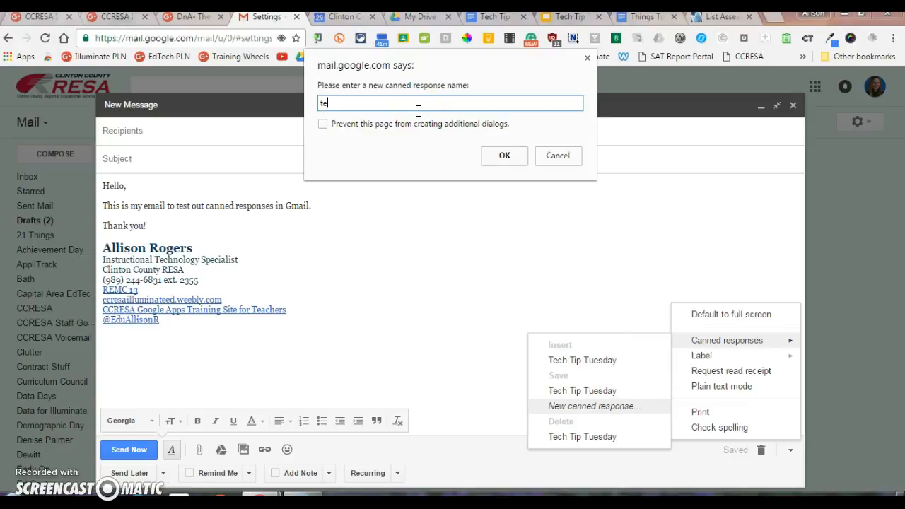
{"action": "left_click", "coordinate": [501, 154]}
{"action": "left_click", "coordinate": [639, 245]}
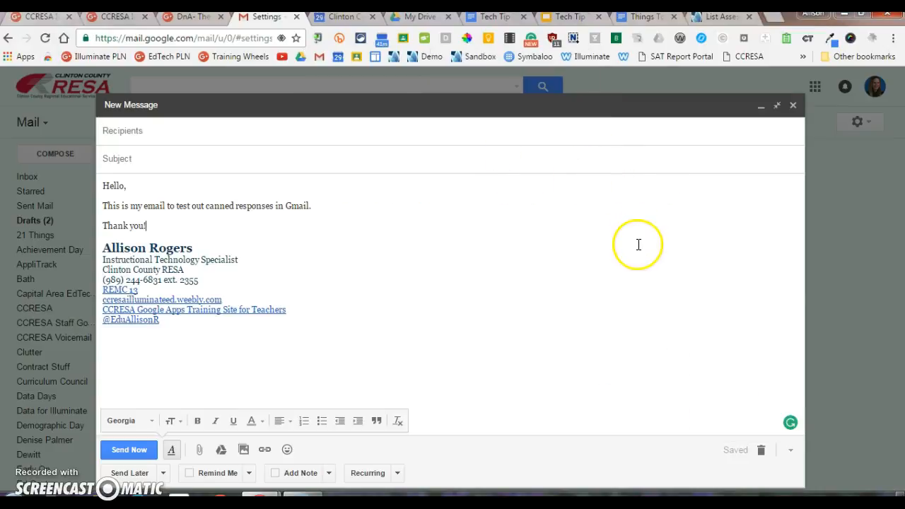
{"action": "left_click", "coordinate": [762, 453]}
Try out the "test" canned response in a new message, check the inserted text, and discard that message
{"action": "left_click", "coordinate": [75, 153]}
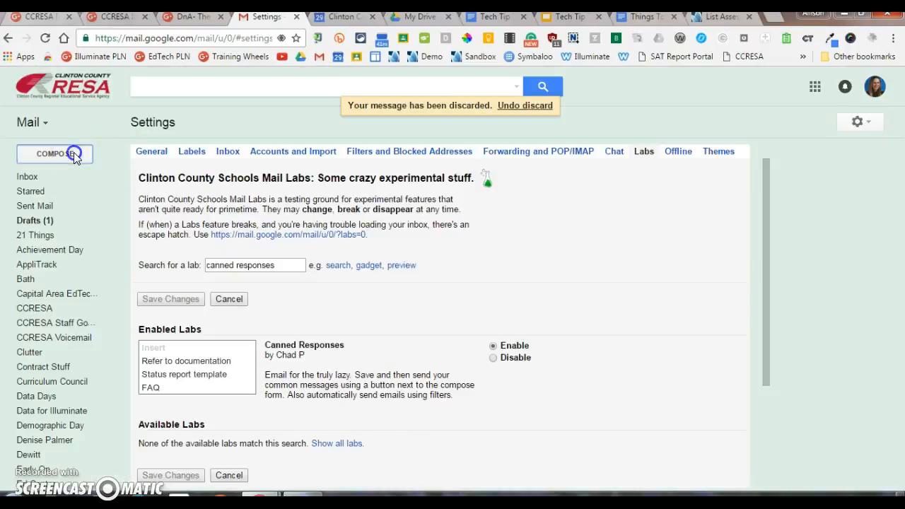
{"action": "left_click", "coordinate": [509, 246]}
{"action": "left_click", "coordinate": [761, 454]}
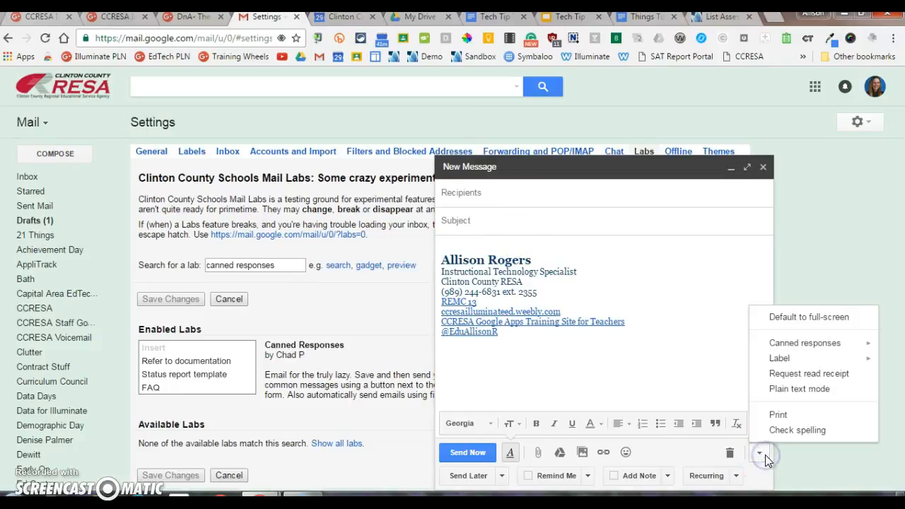
{"action": "mouse_move", "coordinate": [802, 346]}
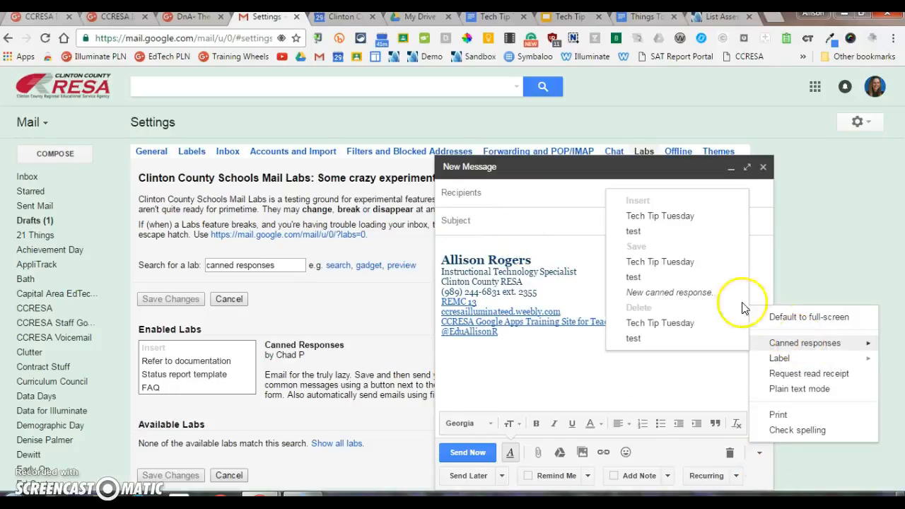
{"action": "left_click", "coordinate": [670, 236]}
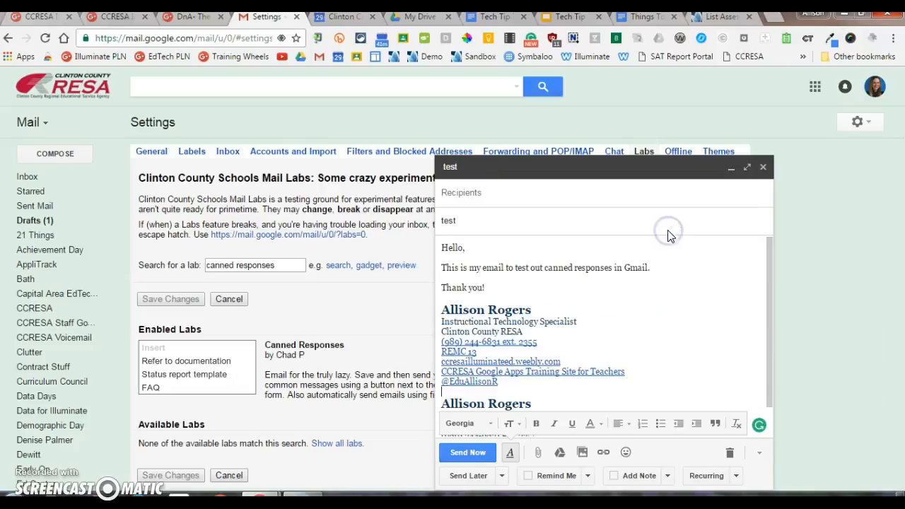
{"action": "scroll", "coordinate": [516, 347], "scroll_direction": "down", "scroll_amount": 1}
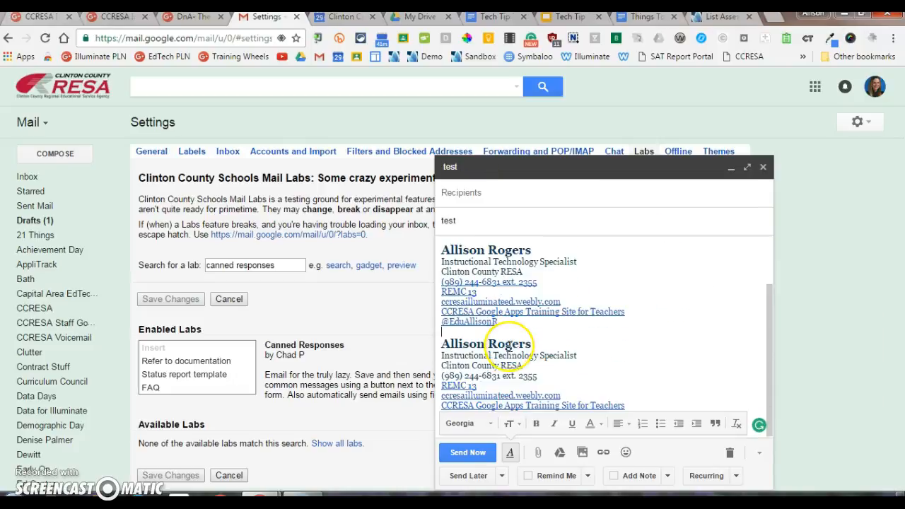
{"action": "scroll", "coordinate": [501, 346], "scroll_direction": "up", "scroll_amount": 1}
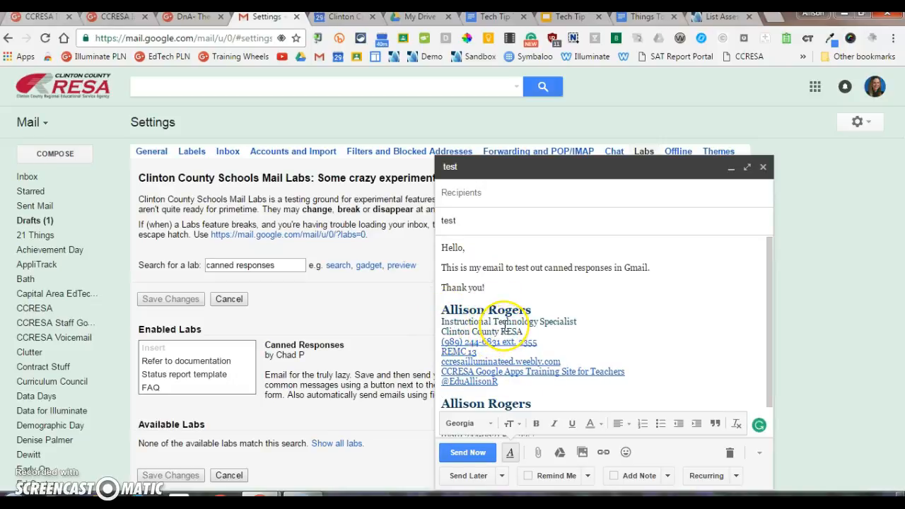
{"action": "left_click", "coordinate": [730, 452]}
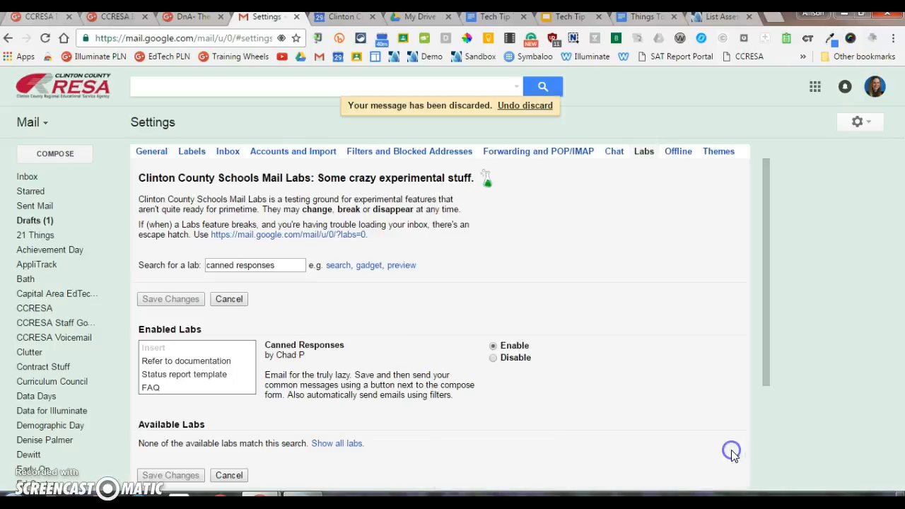
Compose a new message reading "Hello, This is my email to test out canned responses in Gmail. Thank you!" and delete its signature block
{"action": "left_click", "coordinate": [59, 157]}
{"action": "left_click", "coordinate": [453, 247]}
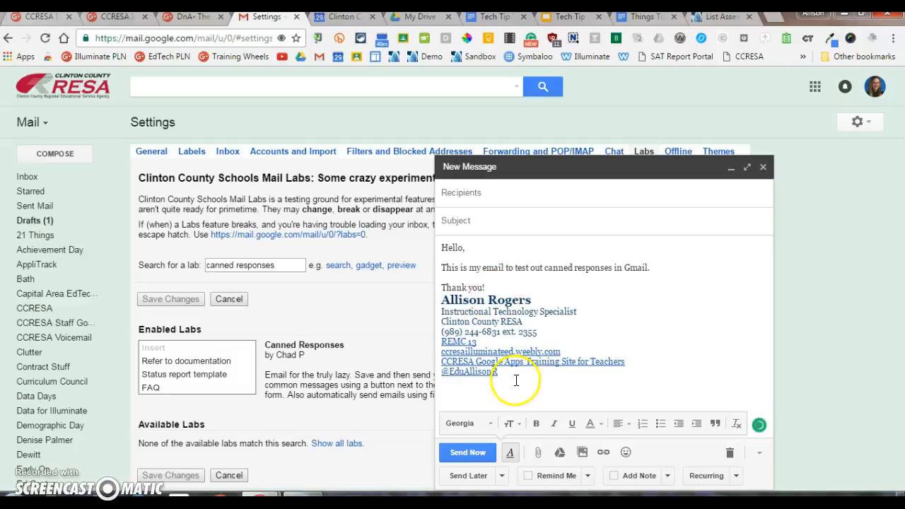
{"action": "mouse_move", "coordinate": [517, 381]}
{"action": "left_mouse_down"}
{"action": "mouse_move", "coordinate": [440, 317]}
{"action": "mouse_move", "coordinate": [437, 300]}
{"action": "left_mouse_up"}
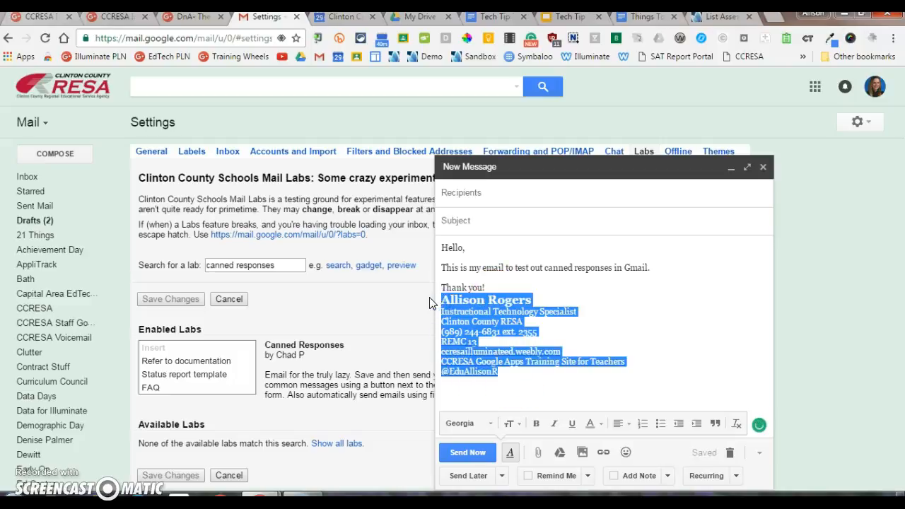
{"action": "key", "text": "BackSpace"}
Save the signature-free message as a new canned response named "Tech Tip Test" and discard the draft
{"action": "left_click", "coordinate": [761, 458]}
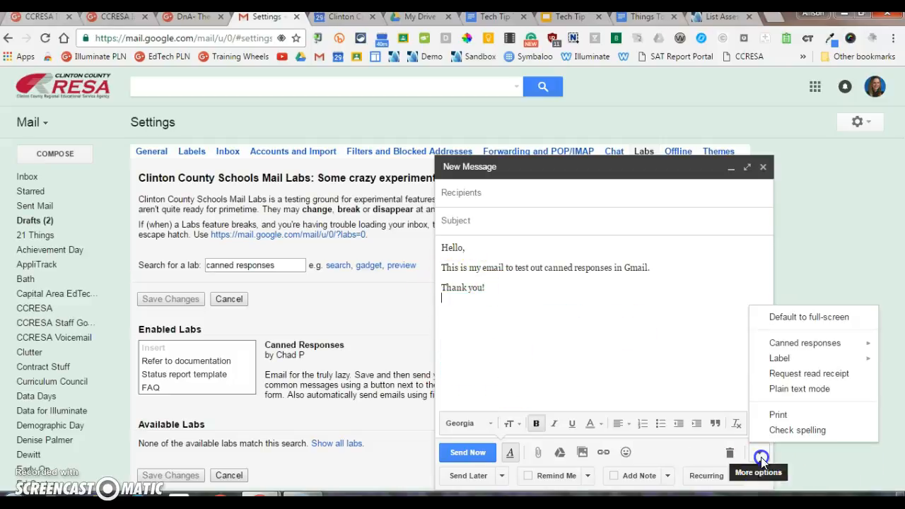
{"action": "mouse_move", "coordinate": [773, 345]}
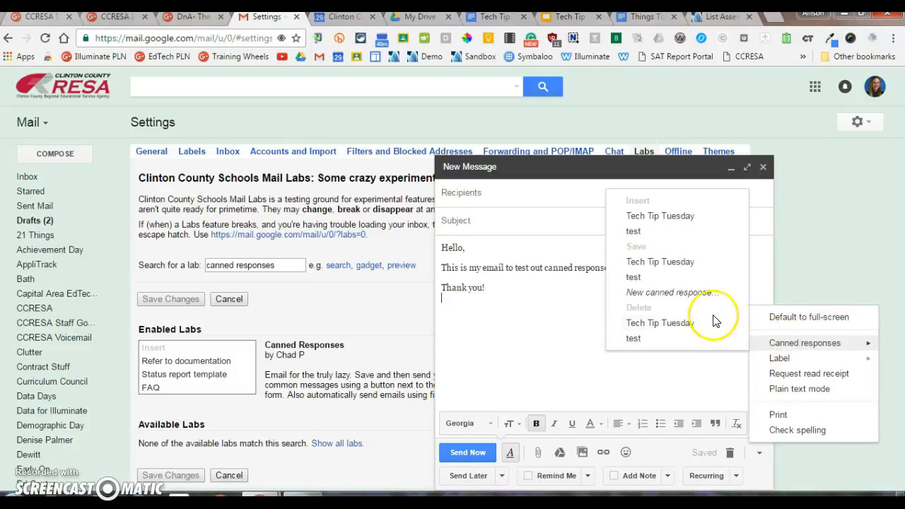
{"action": "left_click", "coordinate": [695, 293]}
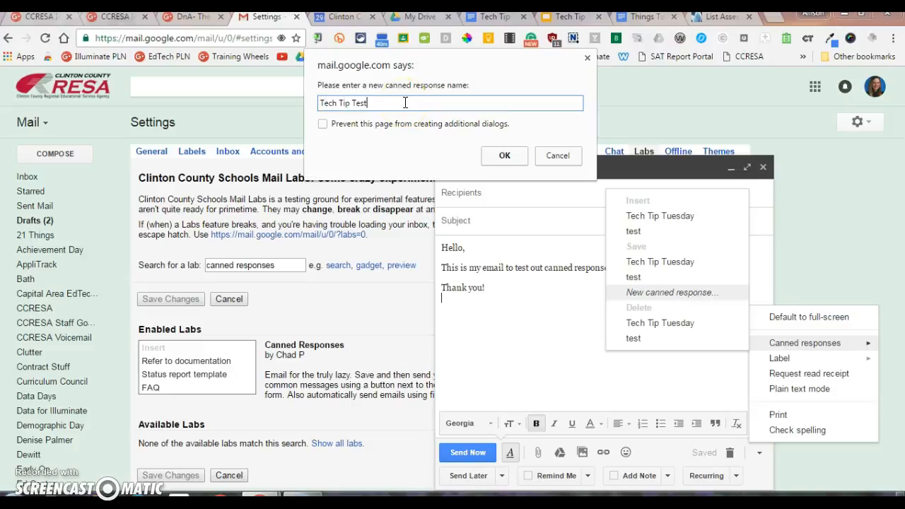
{"action": "type", "text": "Tech Tip Test"}
{"action": "left_click", "coordinate": [500, 155]}
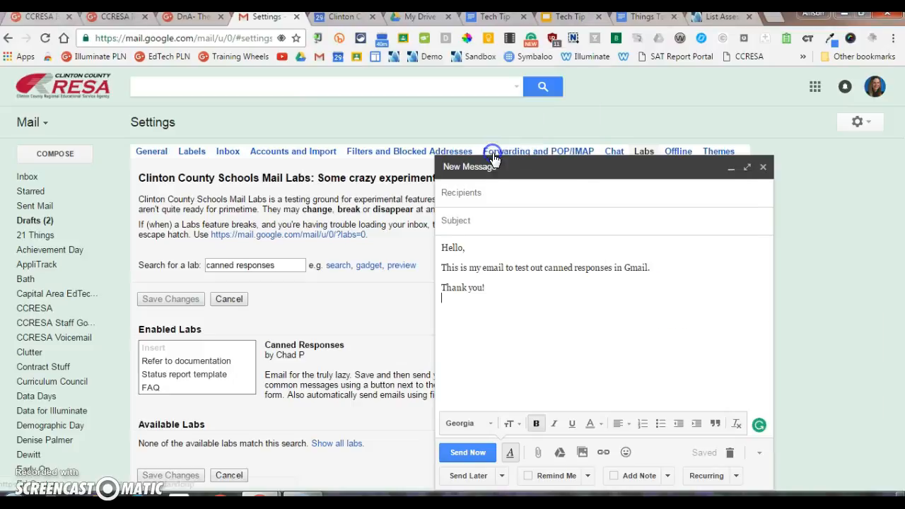
{"action": "left_click", "coordinate": [730, 453]}
Start a new full-screen message and insert the "Tech Tip Test" canned response
{"action": "left_click", "coordinate": [77, 156]}
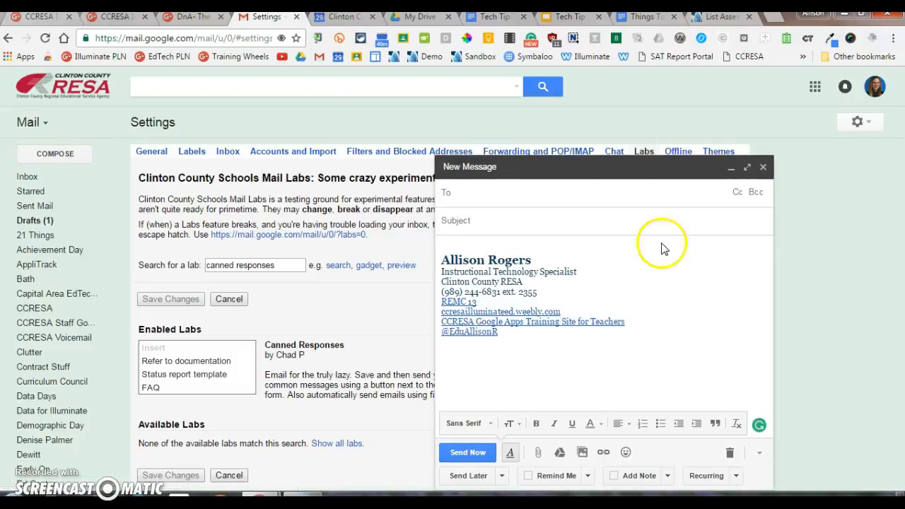
{"action": "left_click", "coordinate": [747, 165]}
{"action": "left_click", "coordinate": [791, 426]}
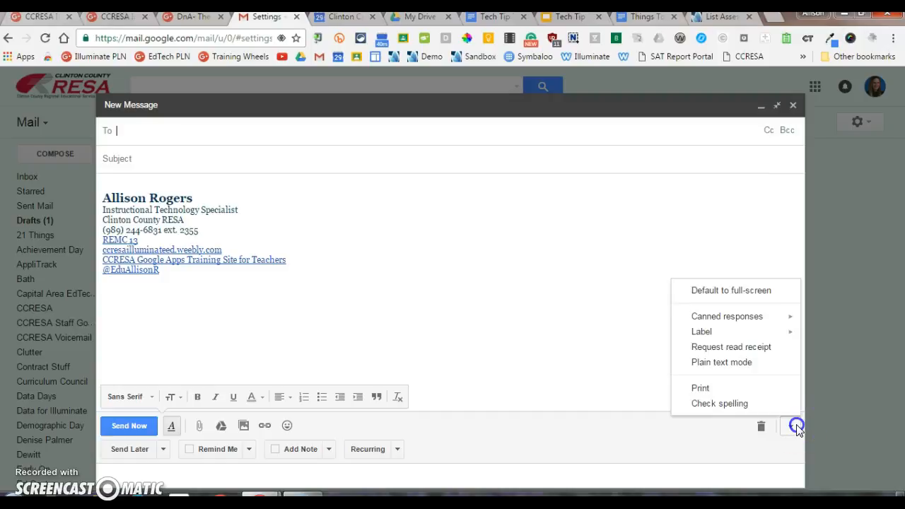
{"action": "mouse_move", "coordinate": [764, 319]}
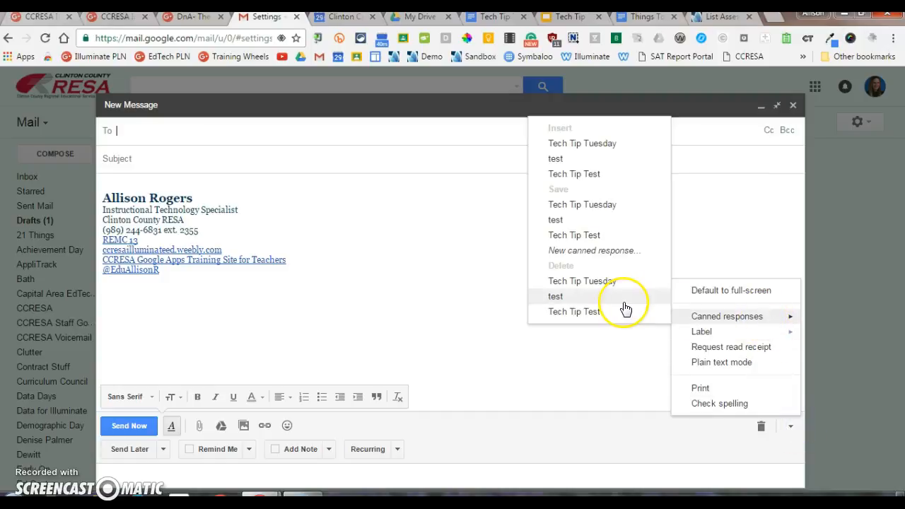
{"action": "left_click", "coordinate": [592, 183]}
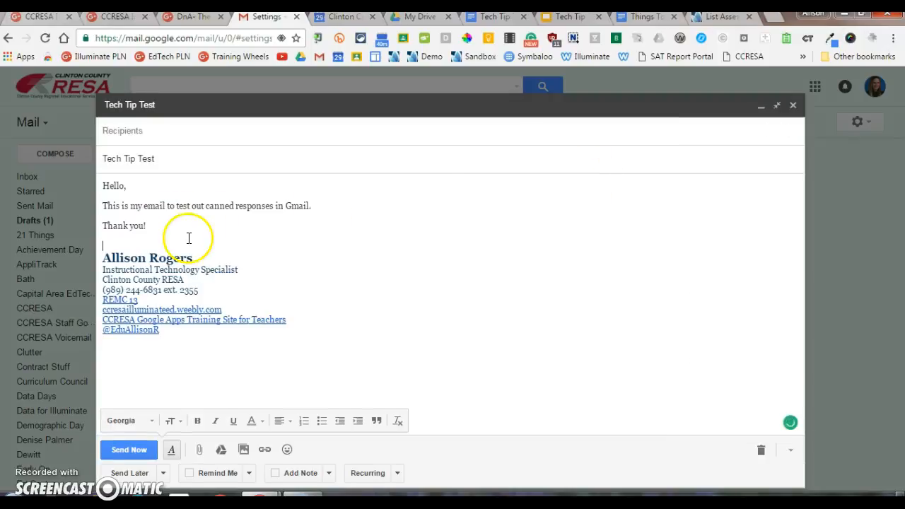
Open the canned response options for the message to examine the insert, save and delete choices
{"action": "left_click", "coordinate": [791, 450]}
{"action": "mouse_move", "coordinate": [784, 347]}
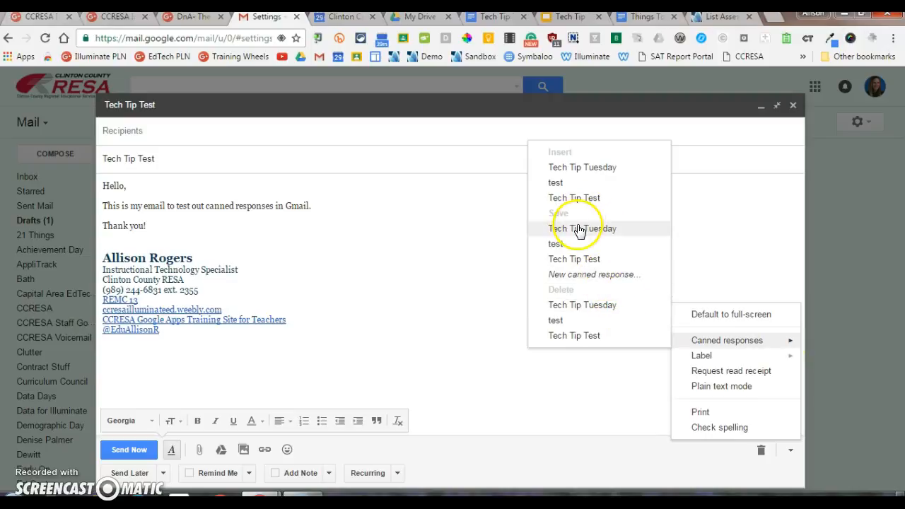
Delete the saved canned response named "test" and confirm its removal
{"action": "left_click", "coordinate": [580, 322]}
{"action": "left_click", "coordinate": [306, 304]}
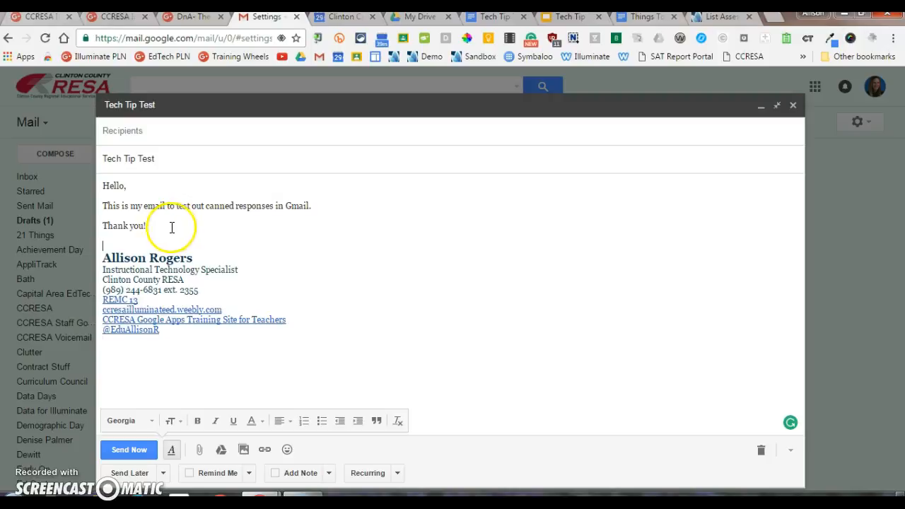
Delete the message's signature block and add "Hope this is helpful!" after the sentence about testing canned responses
{"action": "left_click_drag", "start_coordinate": [176, 335], "coordinate": [93, 263]}
{"action": "key", "text": "BackSpace"}
{"action": "left_click", "coordinate": [342, 206]}
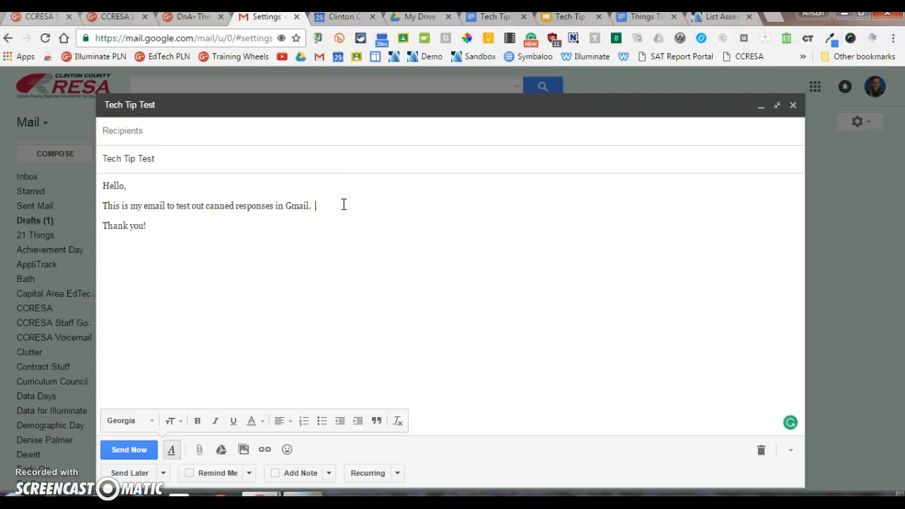
Overwrite the "Tech Tip Test" canned response with the edited message and discard the draft
{"action": "left_click", "coordinate": [792, 450]}
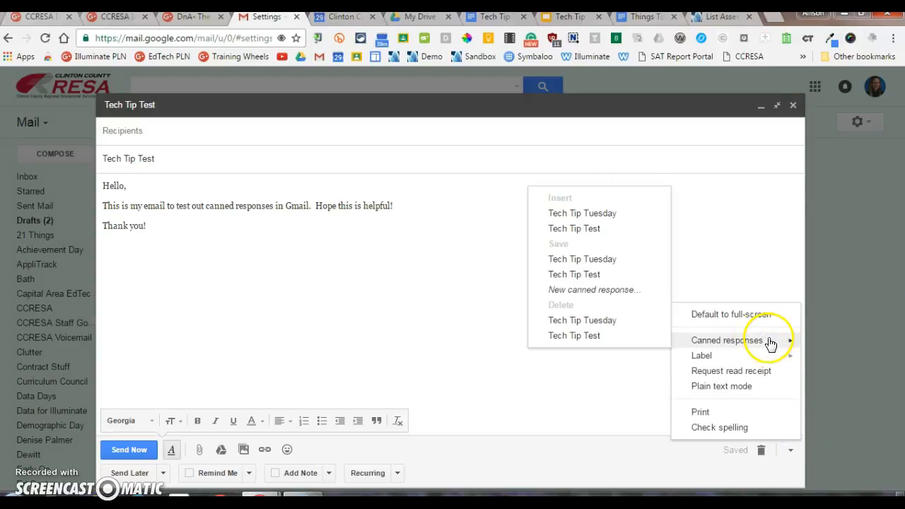
{"action": "left_click", "coordinate": [574, 275]}
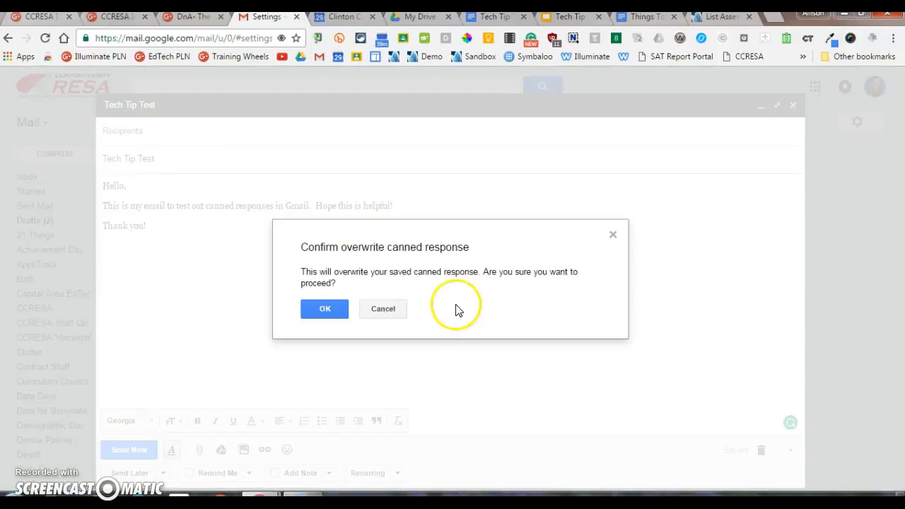
{"action": "left_click", "coordinate": [324, 311]}
{"action": "left_click", "coordinate": [761, 450]}
Start a new full-screen message, insert the "Tech Tip Test" canned response and highlight its sentence "Hope this is helpful!"
{"action": "left_click", "coordinate": [55, 154]}
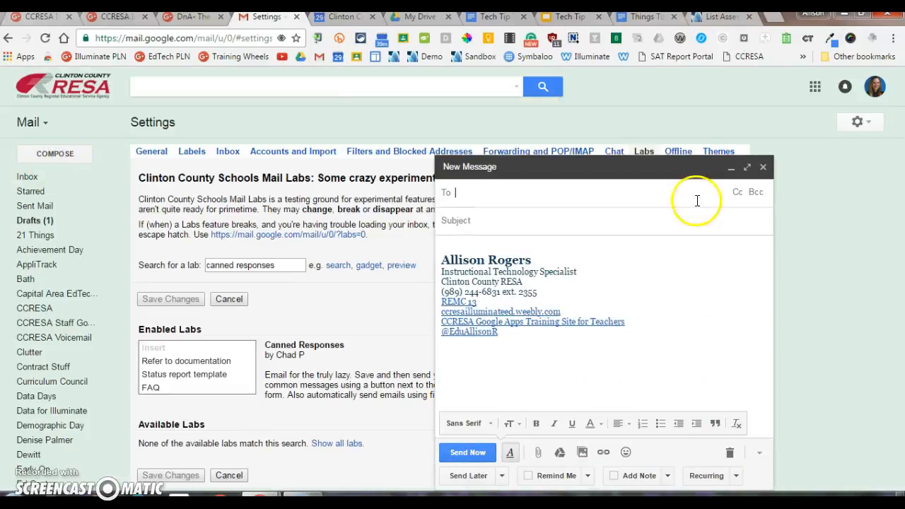
{"action": "left_click", "coordinate": [747, 167]}
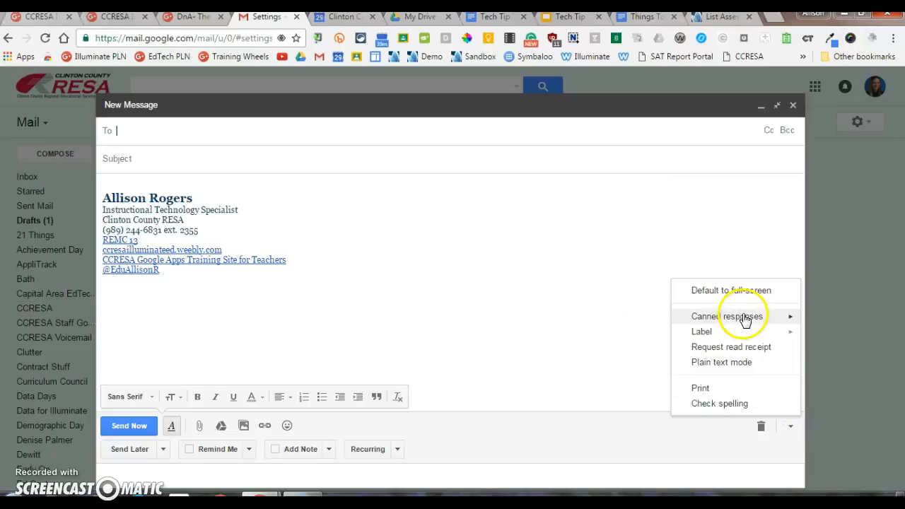
{"action": "mouse_move", "coordinate": [701, 318]}
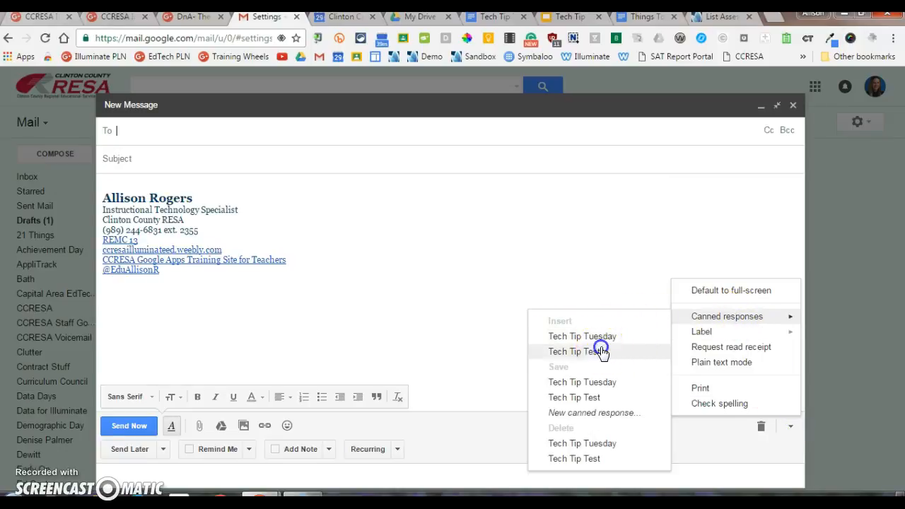
{"action": "left_click", "coordinate": [601, 350]}
{"action": "left_click", "coordinate": [316, 208]}
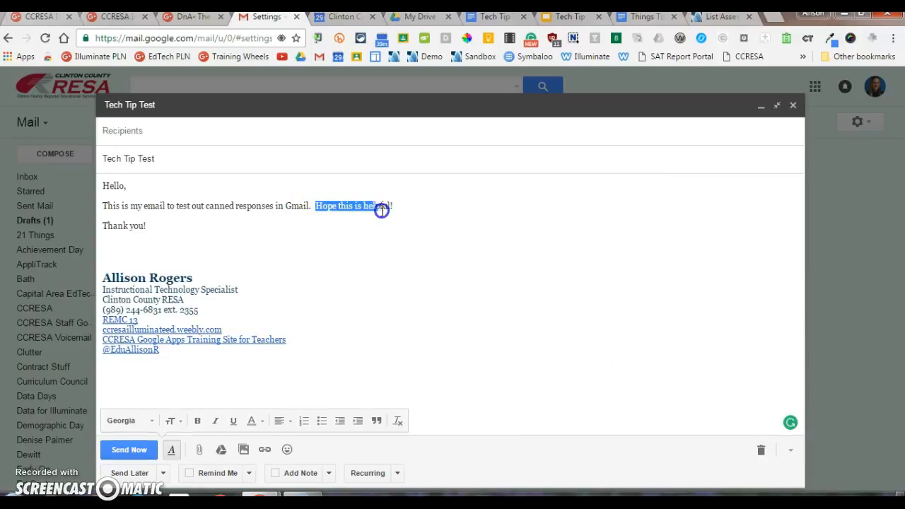